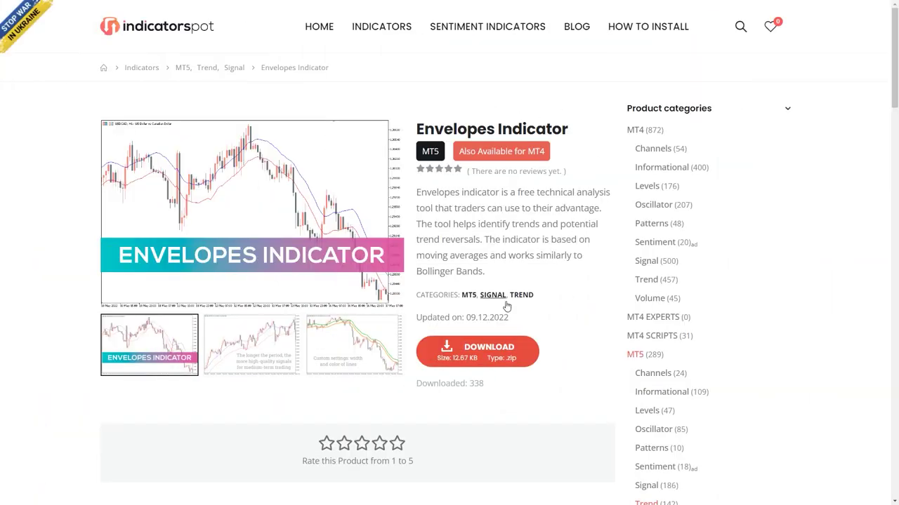
- Download envelopes-indicator.zip from IndicatorsPot and select envelopes-indicator among the installed indicators
{"action": "left_click", "coordinate": [506, 355]}
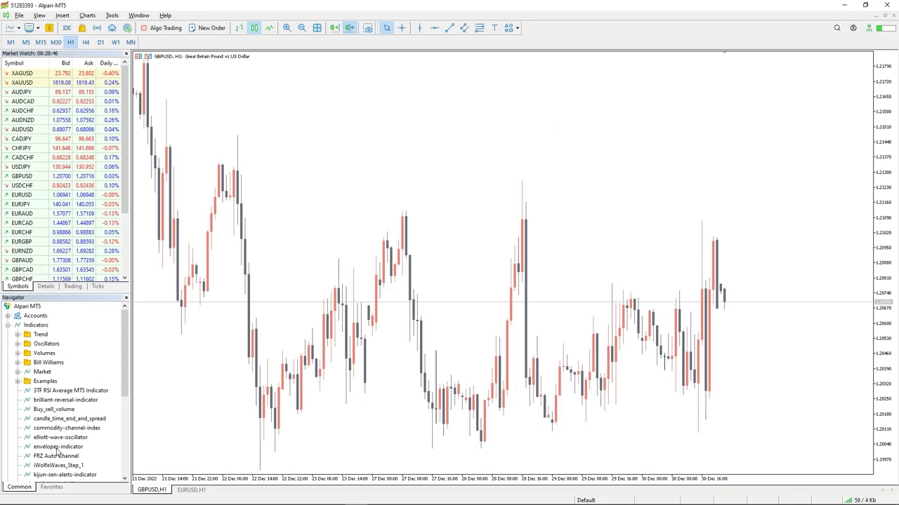
{"action": "left_click", "coordinate": [56, 448]}
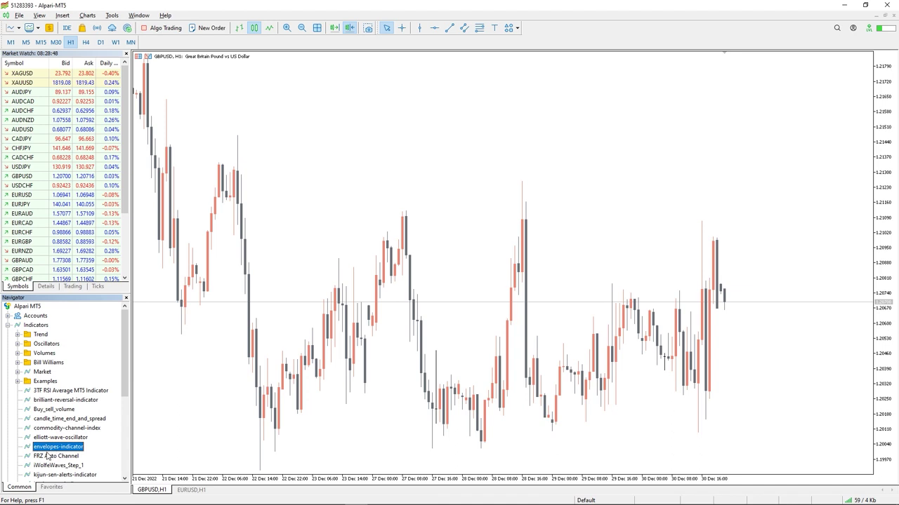
- Drop envelopes-indicator onto the GBPUSD chart with default settings and pan to view its lines
{"action": "left_click_drag", "start_coordinate": [461, 250], "coordinate": [462, 249]}
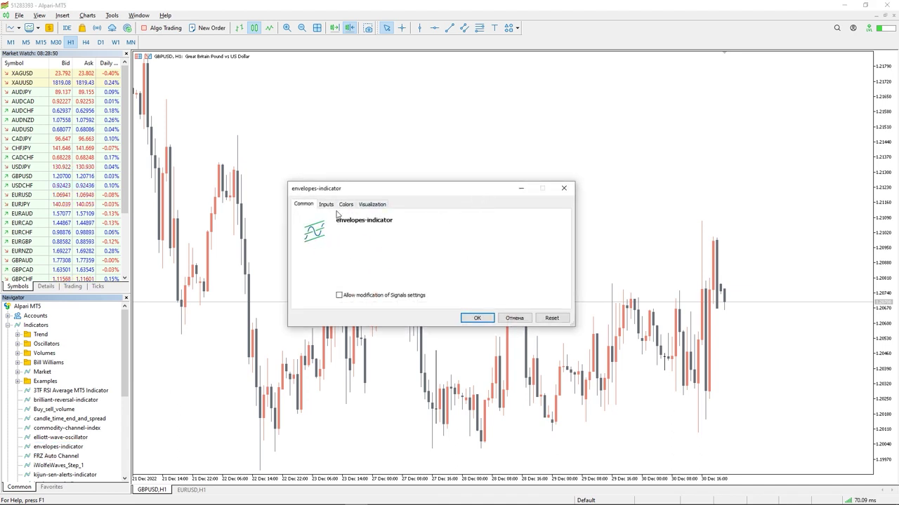
{"action": "left_click", "coordinate": [477, 318]}
{"action": "left_click_drag", "start_coordinate": [371, 341], "coordinate": [465, 324]}
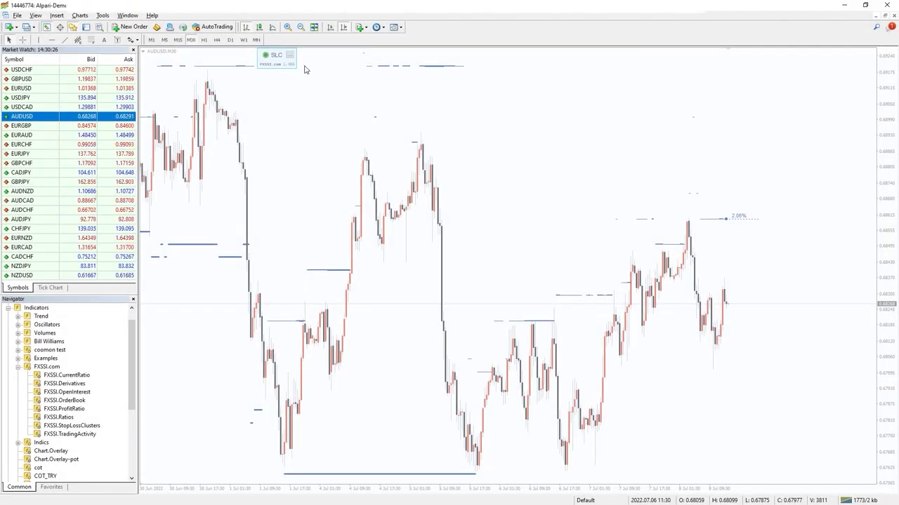
- Highlight the 1.14% and 1.46% price levels on the GBPUSD chart with red strokes
{"action": "scroll", "coordinate": [278, 185], "scroll_direction": "up", "scroll_amount": 5}
{"action": "scroll", "coordinate": [278, 185], "scroll_direction": "up", "scroll_amount": 10}
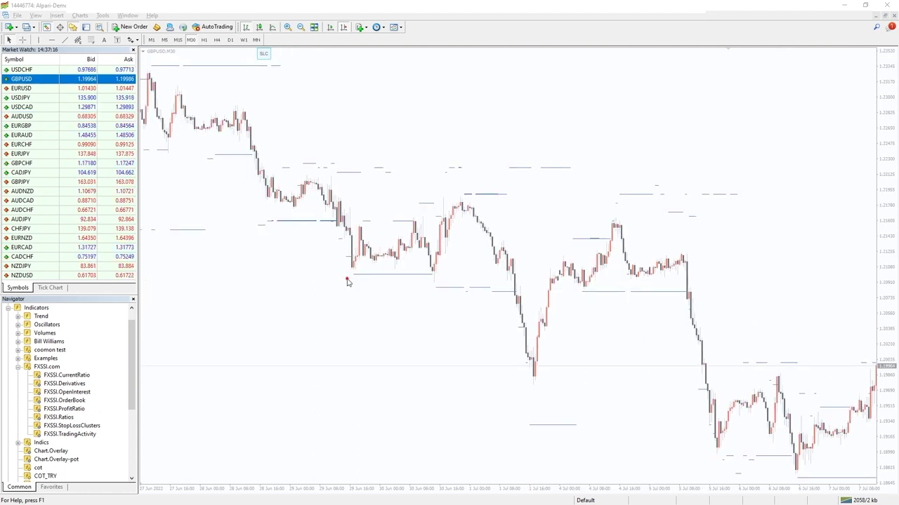
{"action": "left_click_drag", "start_coordinate": [347, 219], "coordinate": [423, 218]}
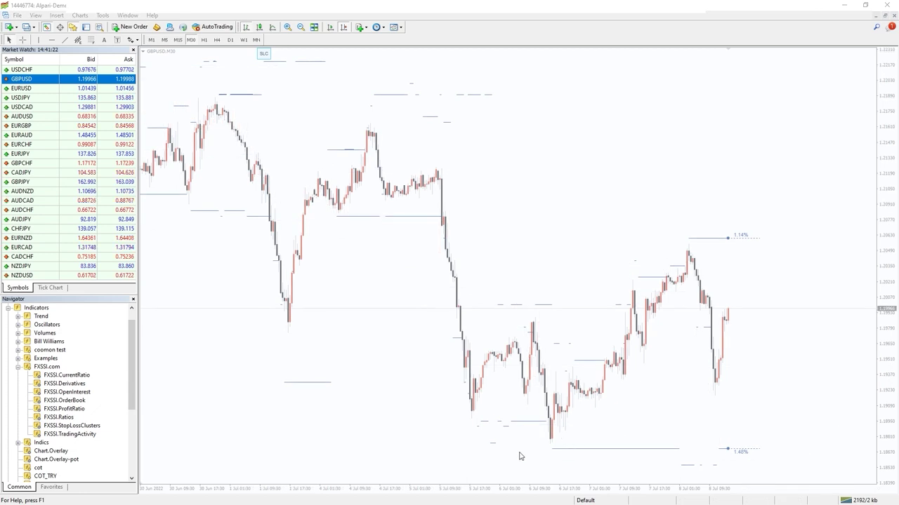
{"action": "left_click_drag", "start_coordinate": [563, 460], "coordinate": [652, 466]}
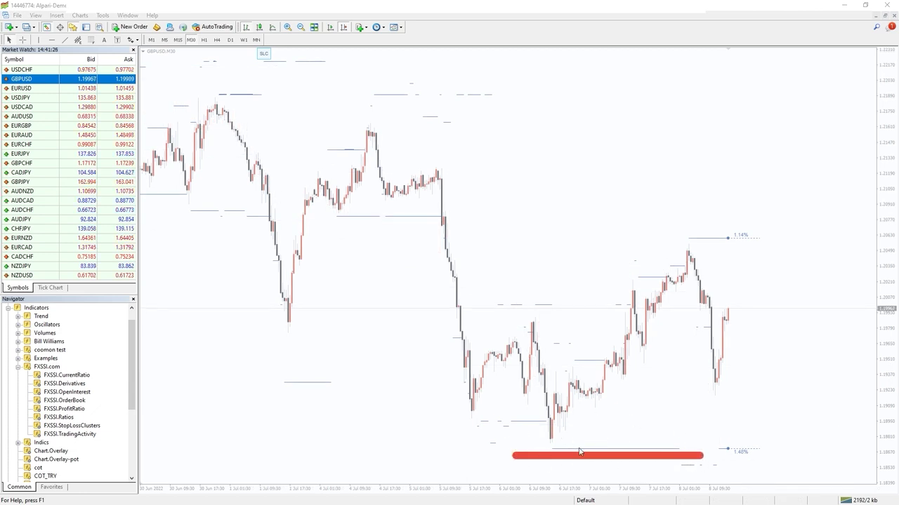
{"action": "left_click_drag", "start_coordinate": [579, 244], "coordinate": [764, 241]}
{"action": "left_click_drag", "start_coordinate": [539, 214], "coordinate": [668, 214]}
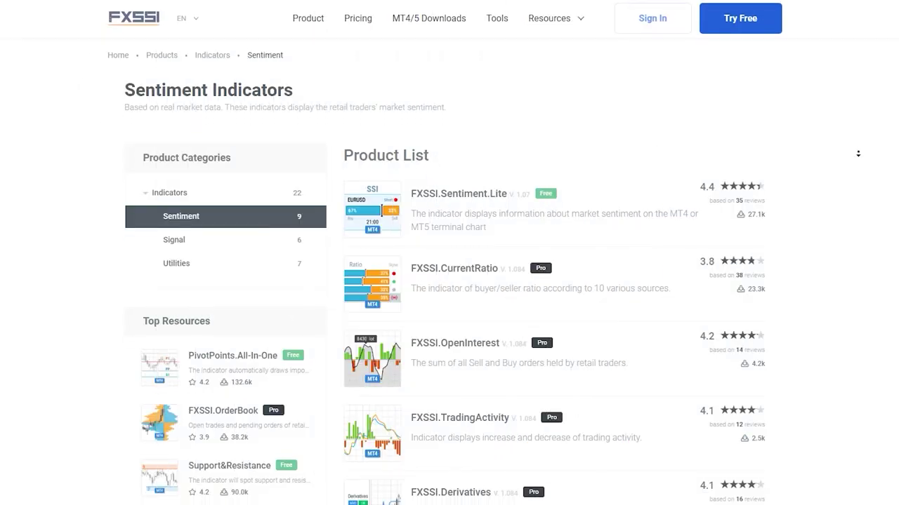
- Go to the FXSSI Pro free-trial signup page via Try Free
{"action": "scroll", "coordinate": [858, 153], "scroll_direction": "down", "scroll_amount": 1}
{"action": "scroll", "coordinate": [858, 153], "scroll_direction": "down", "scroll_amount": 3}
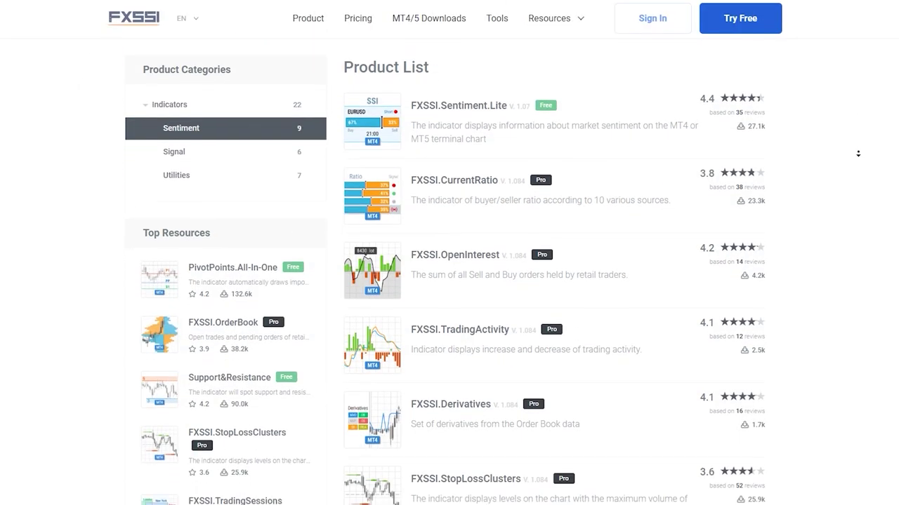
{"action": "scroll", "coordinate": [858, 153], "scroll_direction": "down", "scroll_amount": 2}
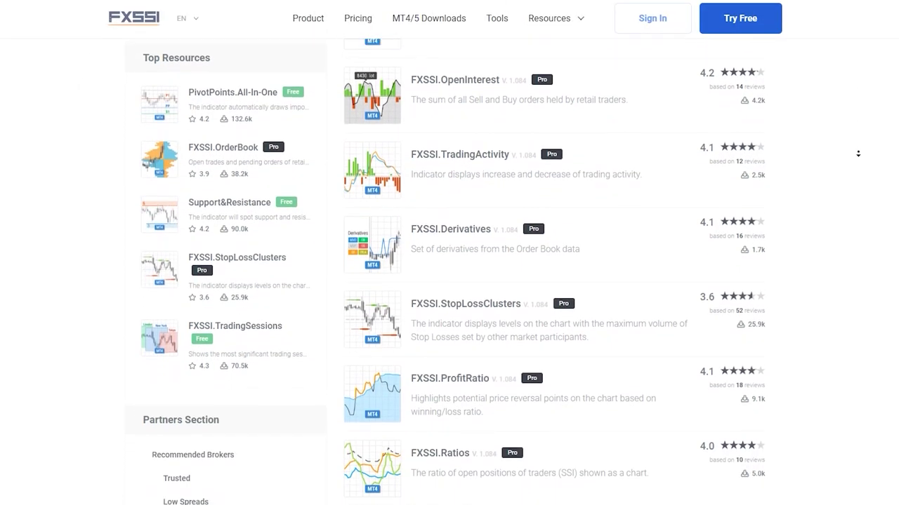
{"action": "left_click", "coordinate": [746, 25]}
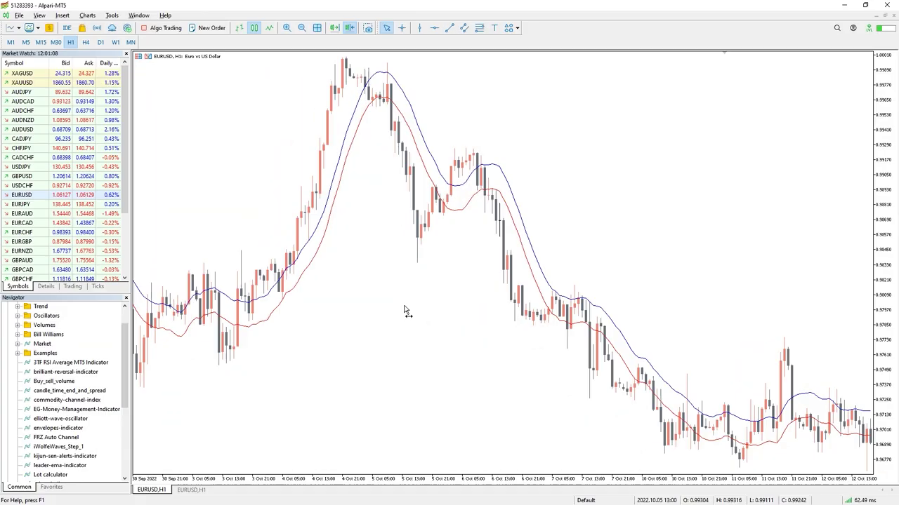
- Scroll the EURUSD H1 chart back to early July to show the envelope bands
{"action": "scroll", "coordinate": [422, 297], "scroll_direction": "left", "scroll_amount": 15}
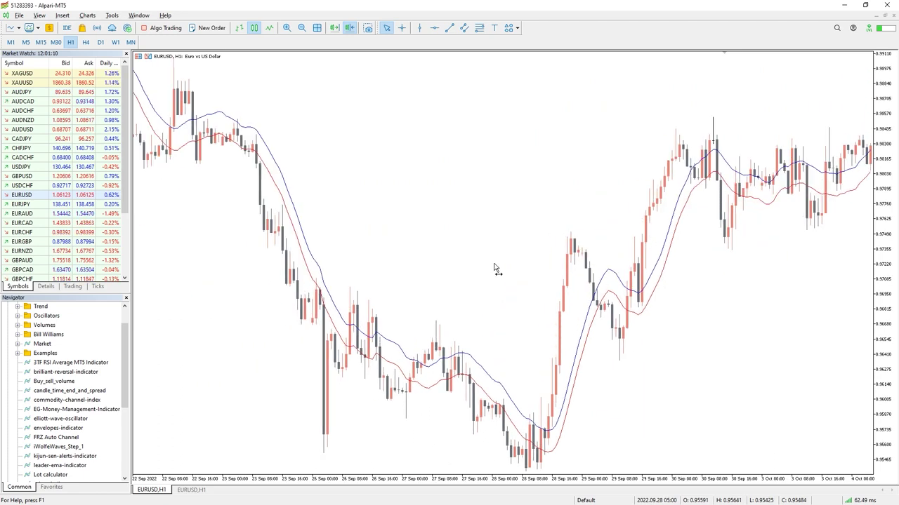
{"action": "scroll", "coordinate": [523, 262], "scroll_direction": "left", "scroll_amount": 15}
{"action": "left_click_drag", "start_coordinate": [347, 336], "coordinate": [356, 338]}
{"action": "scroll", "coordinate": [357, 337], "scroll_direction": "left", "scroll_amount": 15}
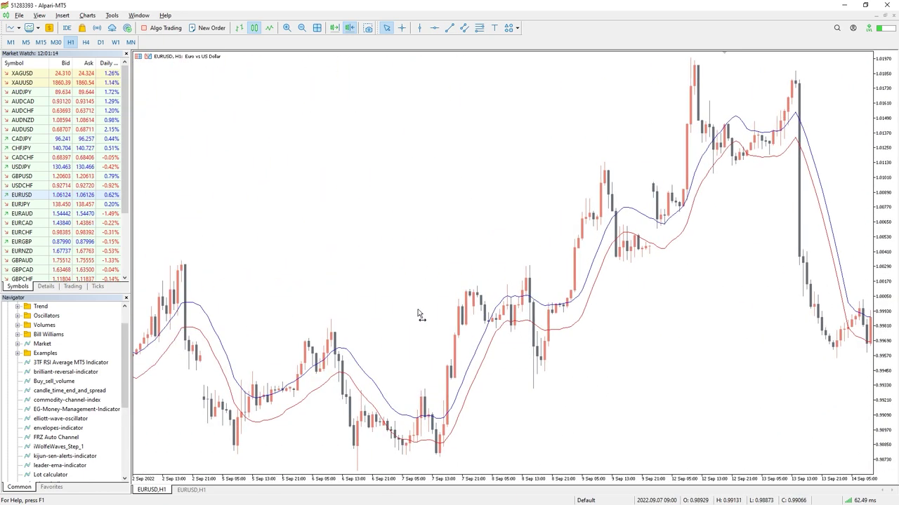
{"action": "scroll", "coordinate": [436, 307], "scroll_direction": "left", "scroll_amount": 8}
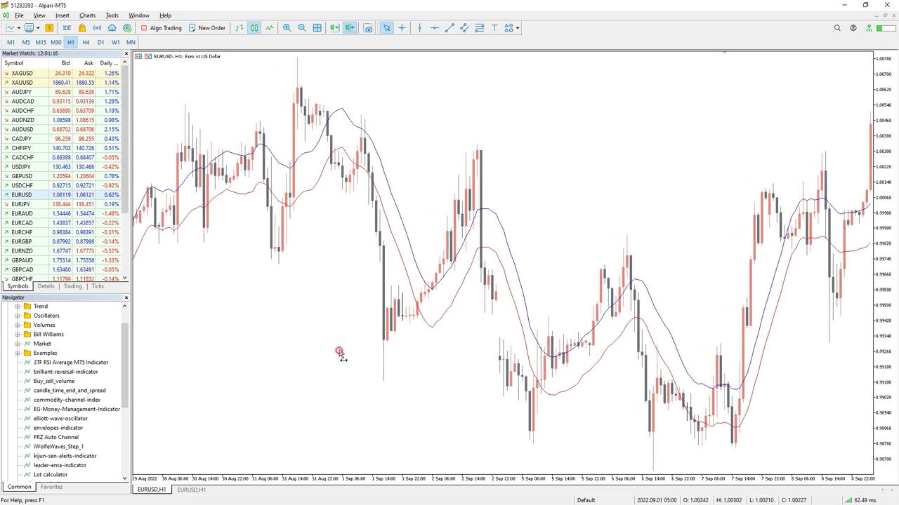
{"action": "scroll", "coordinate": [339, 353], "scroll_direction": "left", "scroll_amount": 10}
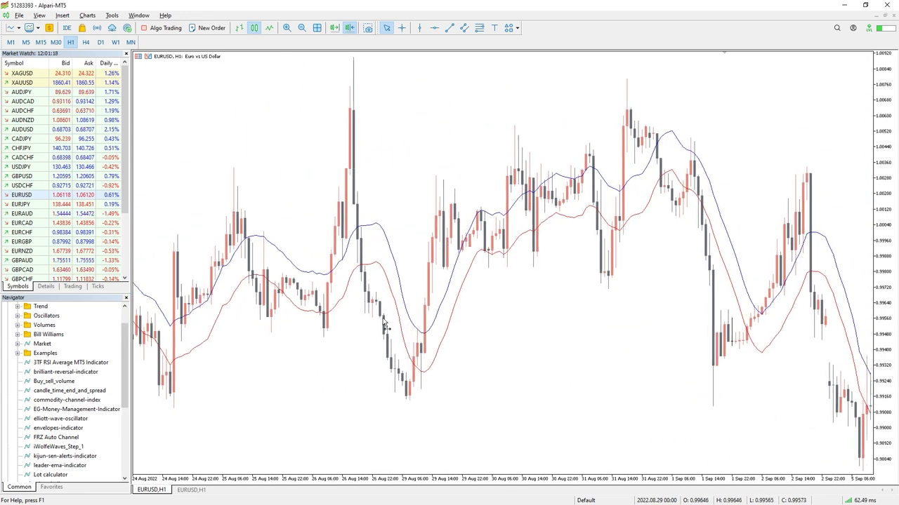
{"action": "scroll", "coordinate": [384, 324], "scroll_direction": "left", "scroll_amount": 10}
{"action": "scroll", "coordinate": [420, 296], "scroll_direction": "left", "scroll_amount": 10}
{"action": "scroll", "coordinate": [491, 304], "scroll_direction": "left", "scroll_amount": 8}
{"action": "scroll", "coordinate": [322, 329], "scroll_direction": "left", "scroll_amount": 10}
{"action": "scroll", "coordinate": [379, 316], "scroll_direction": "left", "scroll_amount": 10}
{"action": "scroll", "coordinate": [434, 287], "scroll_direction": "left", "scroll_amount": 10}
{"action": "scroll", "coordinate": [356, 337], "scroll_direction": "left", "scroll_amount": 3}
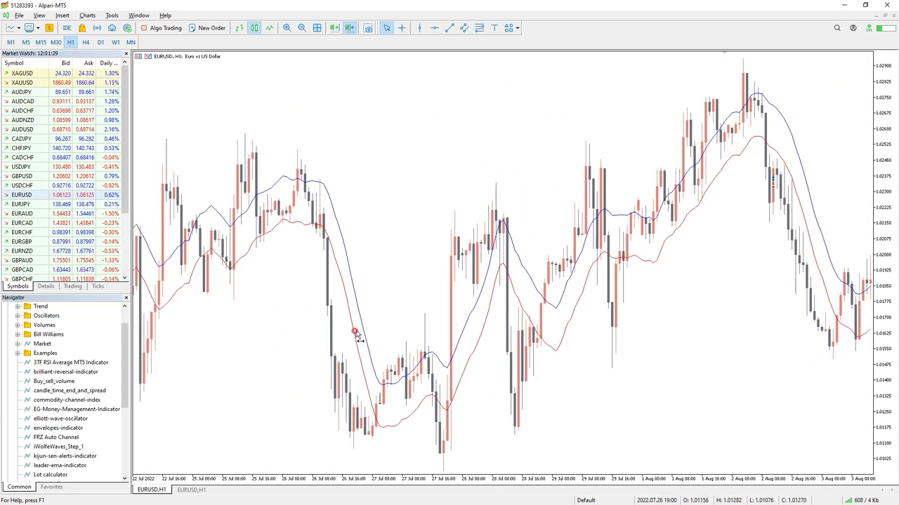
{"action": "scroll", "coordinate": [356, 337], "scroll_direction": "left", "scroll_amount": 10}
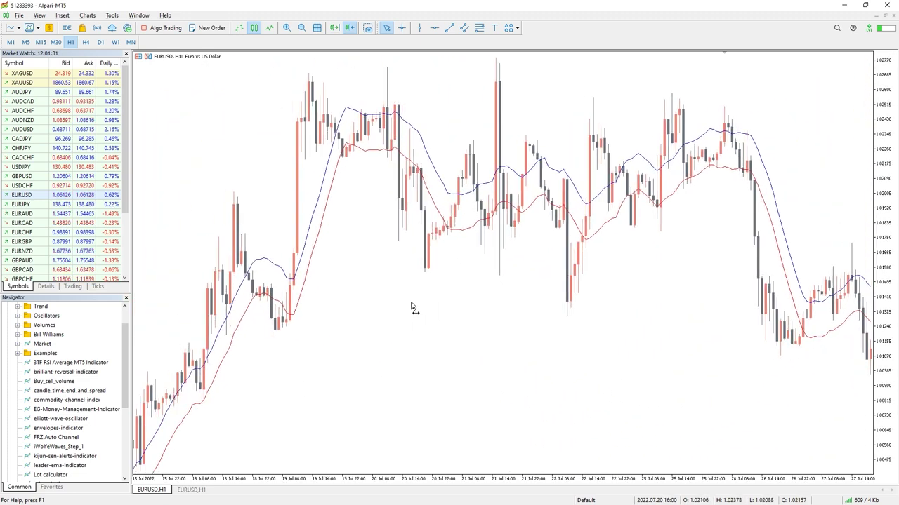
{"action": "scroll", "coordinate": [419, 301], "scroll_direction": "left", "scroll_amount": 10}
{"action": "scroll", "coordinate": [443, 280], "scroll_direction": "left", "scroll_amount": 10}
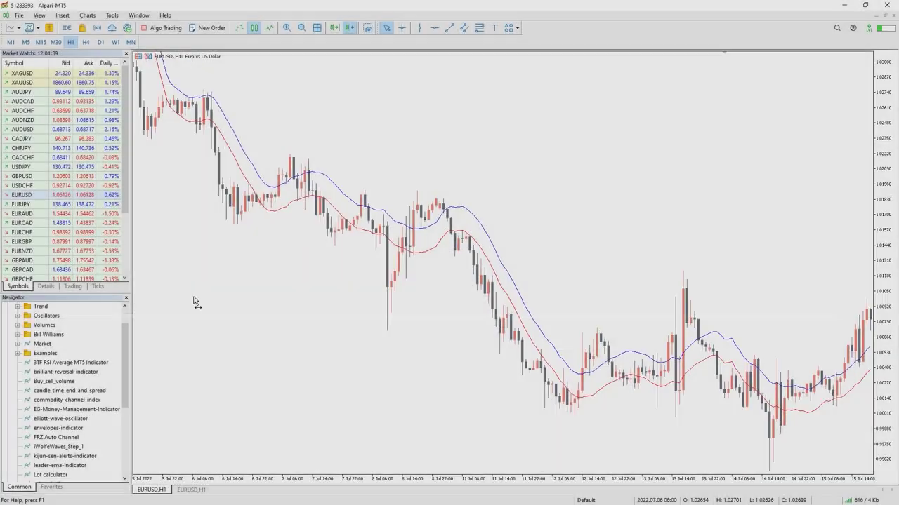
{"action": "scroll", "coordinate": [199, 299], "scroll_direction": "left", "scroll_amount": 3}
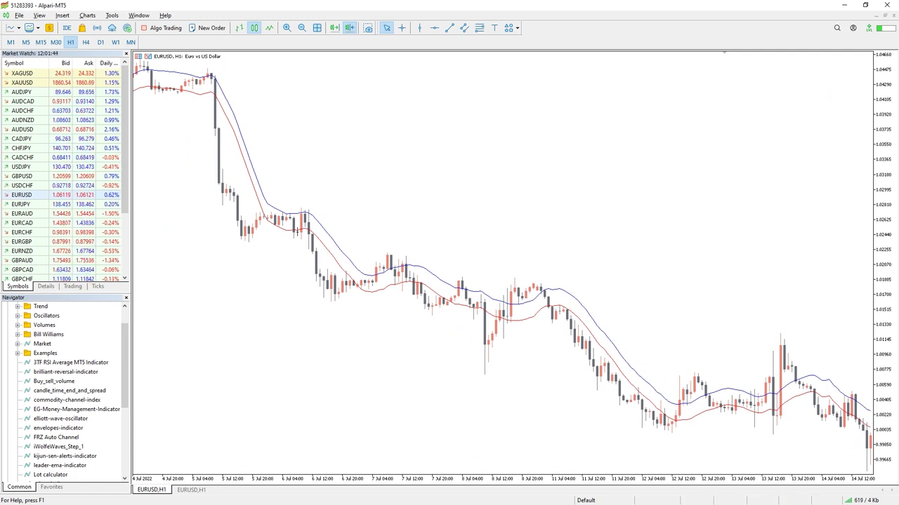
- Trace the upper and lower envelope bands and the price path between them
{"action": "mouse_move", "coordinate": [146, 100]}
{"action": "left_mouse_down"}
{"action": "mouse_move", "coordinate": [244, 151]}
{"action": "mouse_move", "coordinate": [361, 283]}
{"action": "mouse_move", "coordinate": [607, 379]}
{"action": "mouse_move", "coordinate": [830, 420]}
{"action": "left_mouse_up"}
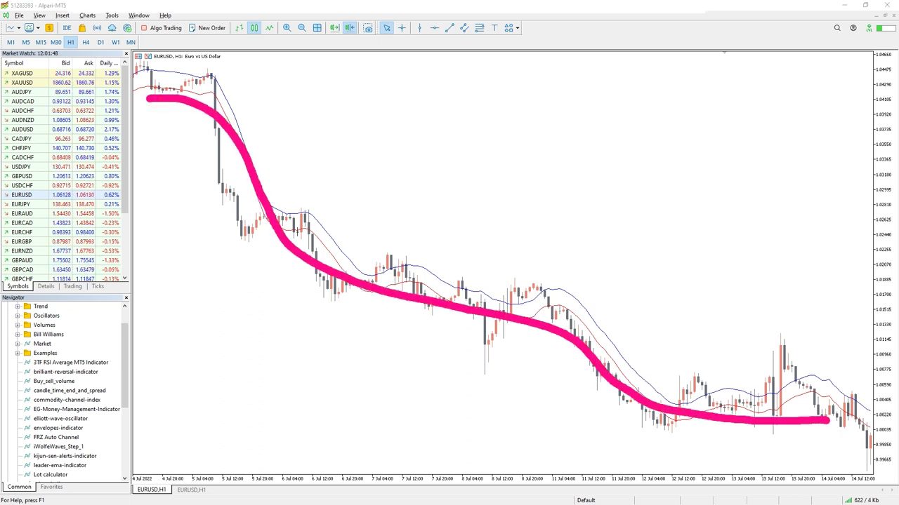
{"action": "mouse_move", "coordinate": [160, 76]}
{"action": "left_mouse_down"}
{"action": "mouse_move", "coordinate": [218, 94]}
{"action": "mouse_move", "coordinate": [306, 207]}
{"action": "mouse_move", "coordinate": [377, 260]}
{"action": "mouse_move", "coordinate": [564, 285]}
{"action": "mouse_move", "coordinate": [617, 317]}
{"action": "mouse_move", "coordinate": [674, 372]}
{"action": "mouse_move", "coordinate": [768, 399]}
{"action": "mouse_move", "coordinate": [834, 395]}
{"action": "left_mouse_up"}
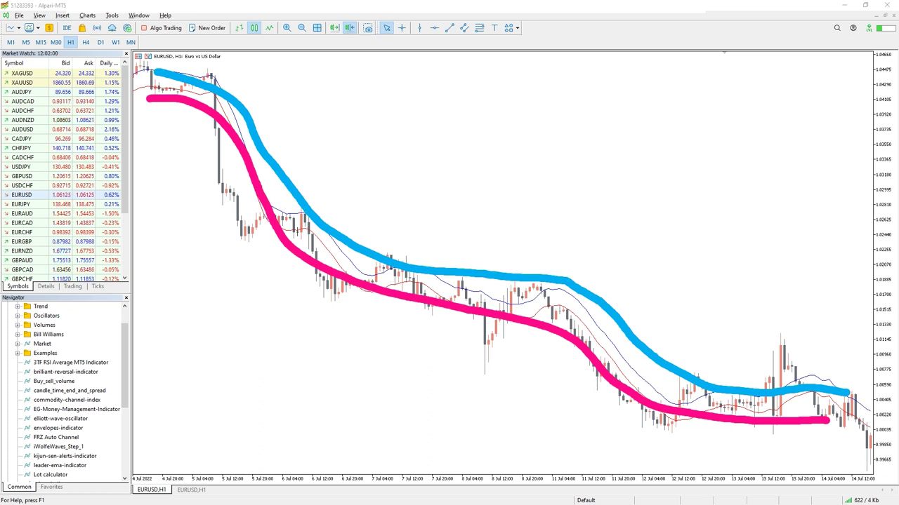
{"action": "left_click_drag", "start_coordinate": [199, 94], "coordinate": [228, 134]}
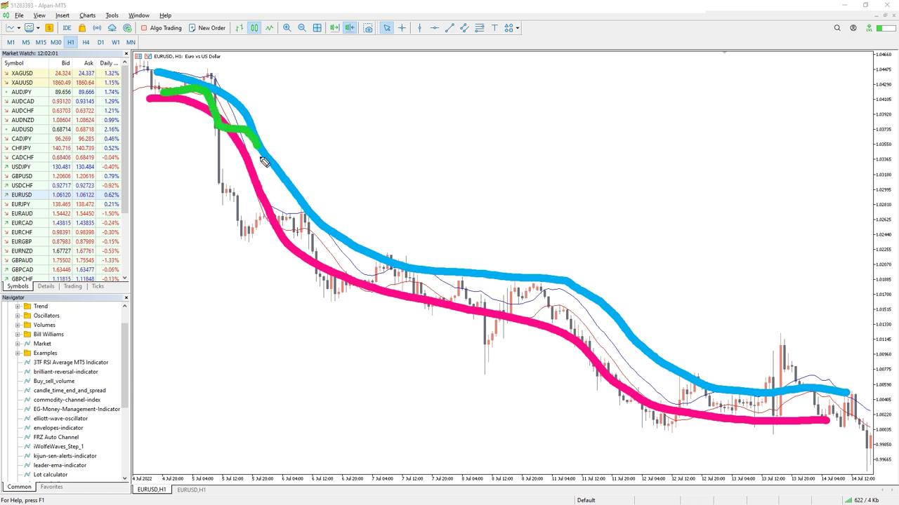
{"action": "left_click_drag", "start_coordinate": [263, 160], "coordinate": [289, 222]}
{"action": "mouse_move", "coordinate": [421, 267]}
{"action": "left_mouse_down"}
{"action": "mouse_move", "coordinate": [516, 308]}
{"action": "mouse_move", "coordinate": [568, 296]}
{"action": "mouse_move", "coordinate": [639, 380]}
{"action": "mouse_move", "coordinate": [751, 400]}
{"action": "mouse_move", "coordinate": [807, 426]}
{"action": "mouse_move", "coordinate": [866, 408]}
{"action": "left_mouse_up"}
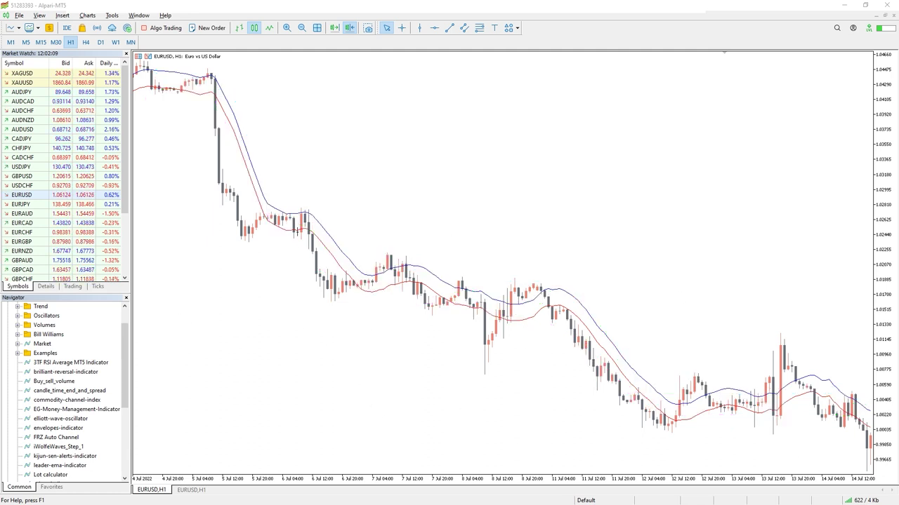
- Scroll back to early June, mark the dip below the lower band, then clear the drawings
{"action": "scroll", "coordinate": [401, 311], "scroll_direction": "up", "scroll_amount": 10}
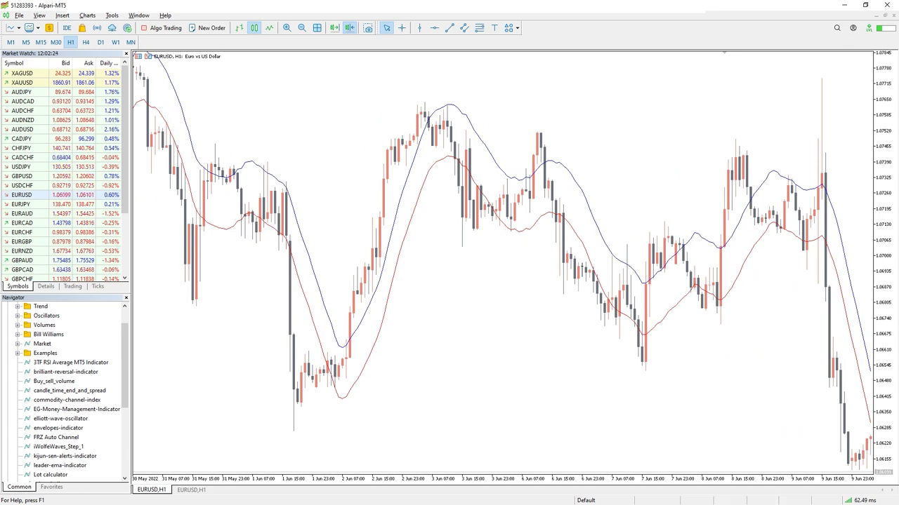
{"action": "mouse_move", "coordinate": [290, 253]}
{"action": "left_mouse_down"}
{"action": "mouse_move", "coordinate": [283, 371]}
{"action": "mouse_move", "coordinate": [298, 405]}
{"action": "left_mouse_up"}
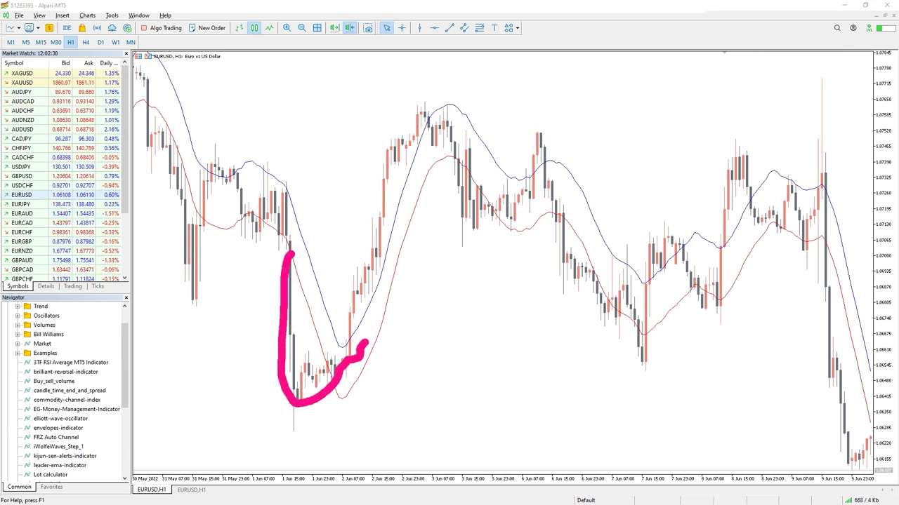
{"action": "key", "text": "Escape"}
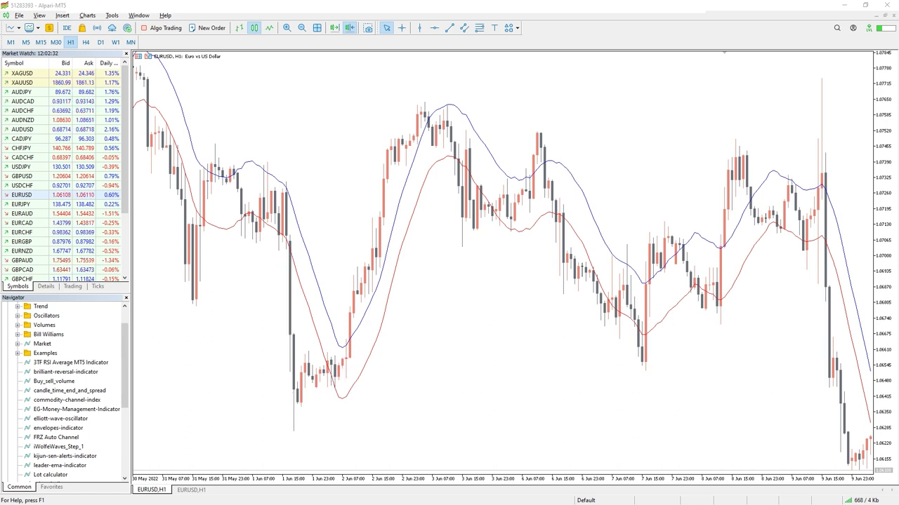
{"action": "scroll", "coordinate": [180, 331], "scroll_direction": "up", "scroll_amount": 10}
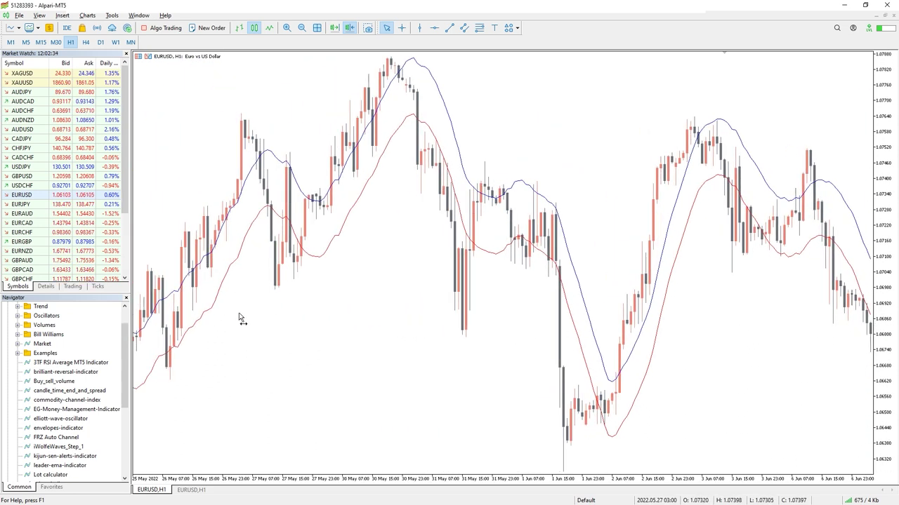
- Scroll back to late April and annotate the surge with an arrow, peak circle and line
{"action": "scroll", "coordinate": [257, 311], "scroll_direction": "up", "scroll_amount": 10}
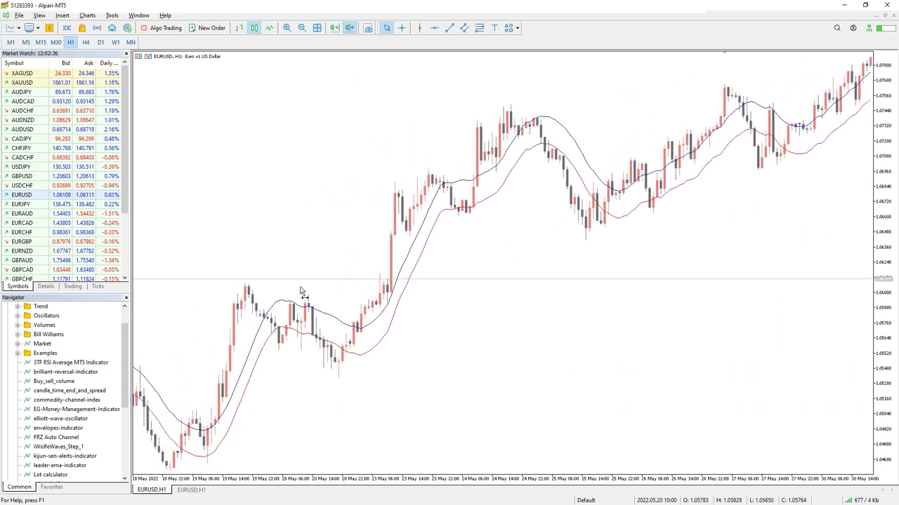
{"action": "scroll", "coordinate": [321, 289], "scroll_direction": "up", "scroll_amount": 10}
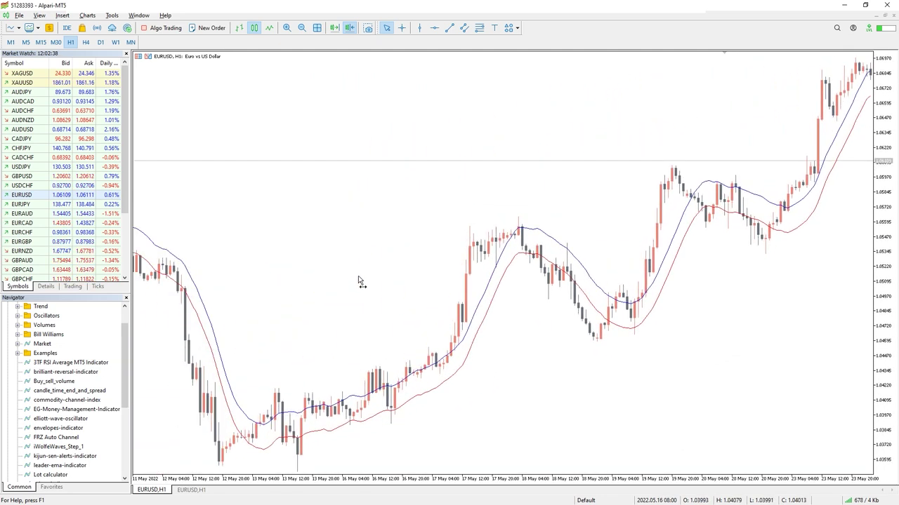
{"action": "scroll", "coordinate": [379, 278], "scroll_direction": "up", "scroll_amount": 10}
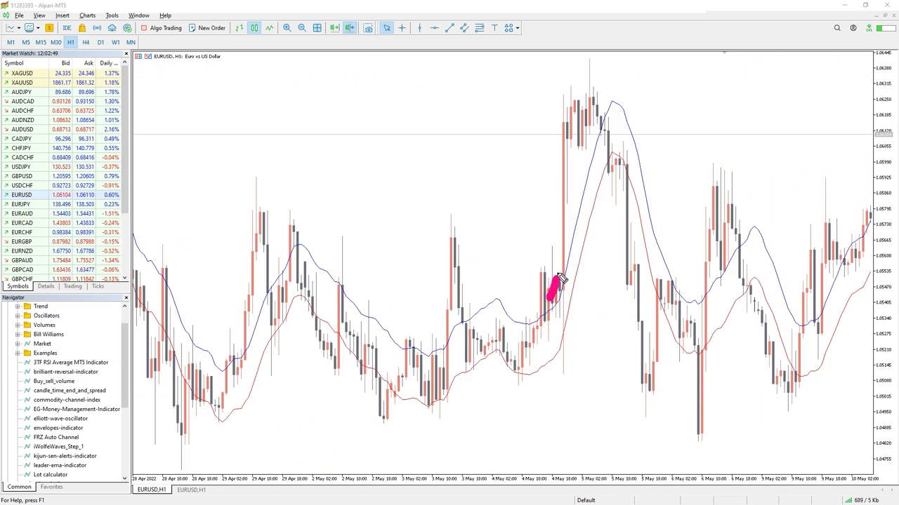
{"action": "left_click_drag", "start_coordinate": [515, 283], "coordinate": [561, 128]}
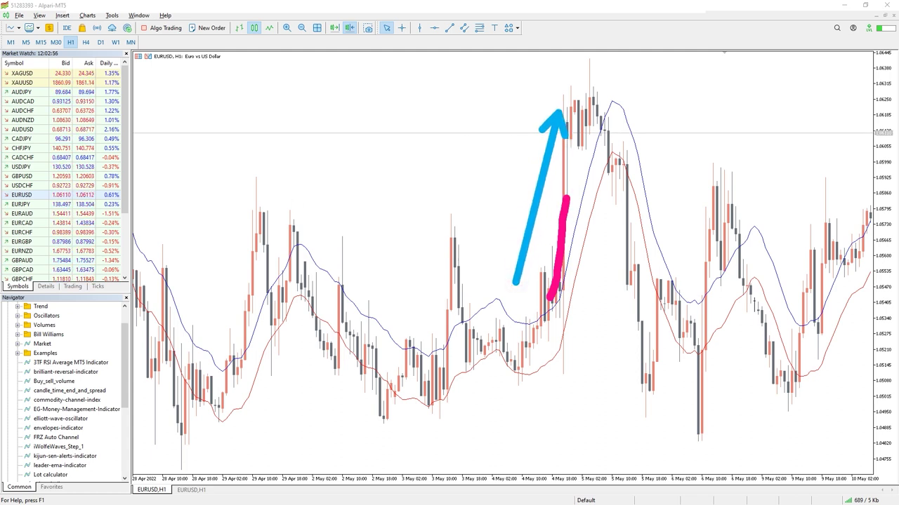
{"action": "left_click_drag", "start_coordinate": [620, 145], "coordinate": [615, 119]}
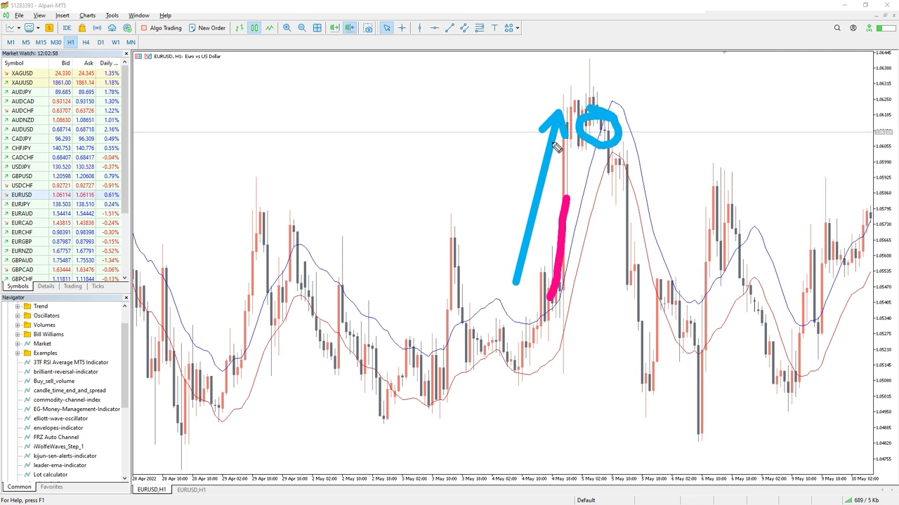
{"action": "left_click_drag", "start_coordinate": [566, 135], "coordinate": [511, 126]}
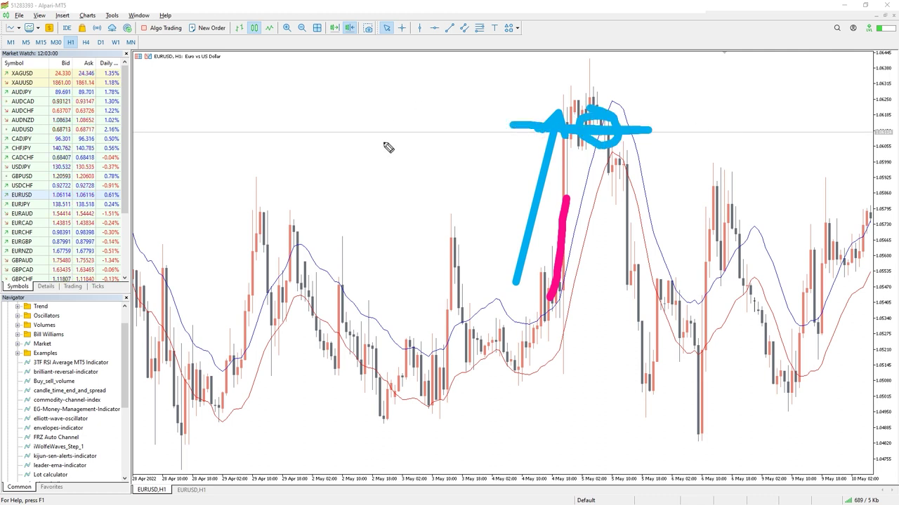
- Sketch the reversal and price drop with a curve and level line, then clear the annotations
{"action": "left_click_drag", "start_coordinate": [599, 180], "coordinate": [619, 196]}
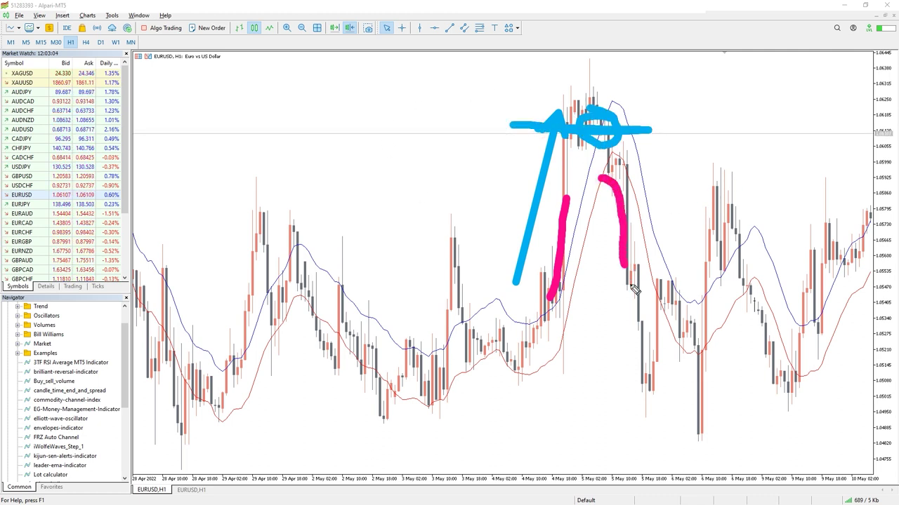
{"action": "left_click_drag", "start_coordinate": [634, 290], "coordinate": [652, 381]}
{"action": "left_click_drag", "start_coordinate": [685, 296], "coordinate": [611, 295]}
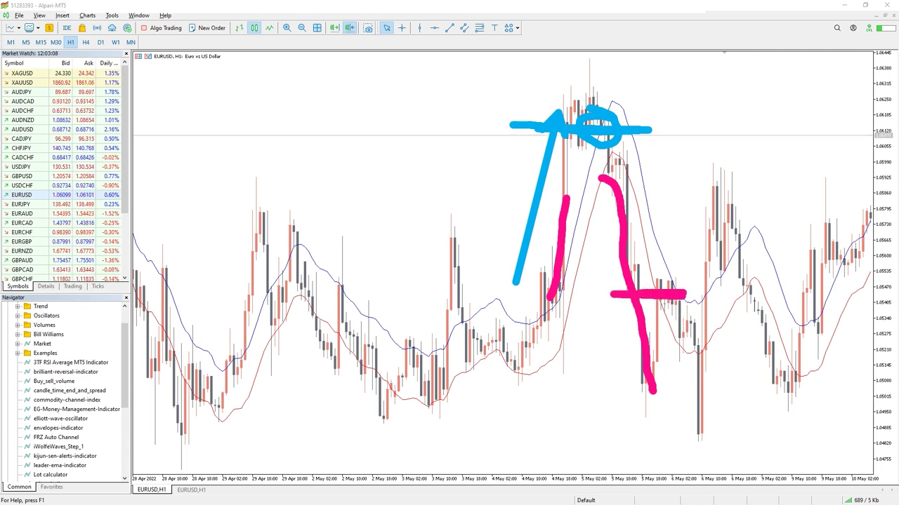
{"action": "key", "text": "Escape"}
- Switch through M30 and M5, sketch a cross mark on the chart, then clear it
{"action": "left_click", "coordinate": [55, 42]}
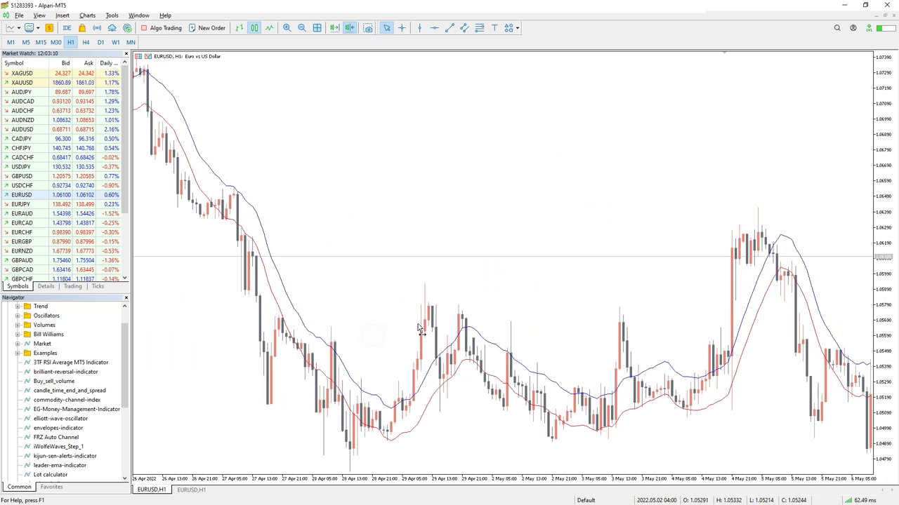
{"action": "left_click", "coordinate": [26, 42]}
{"action": "left_click_drag", "start_coordinate": [298, 175], "coordinate": [370, 248]}
{"action": "left_click_drag", "start_coordinate": [385, 171], "coordinate": [295, 259]}
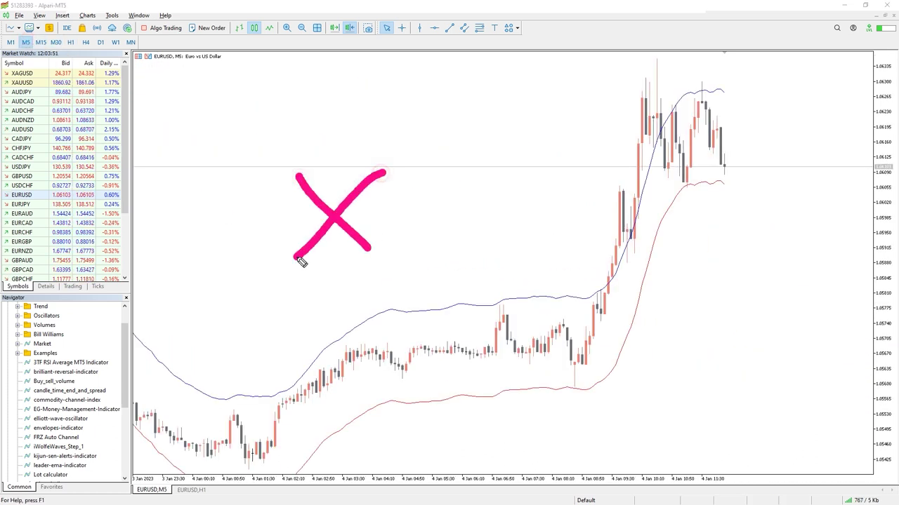
{"action": "left_click_drag", "start_coordinate": [161, 70], "coordinate": [221, 70]}
{"action": "key", "text": "Escape"}
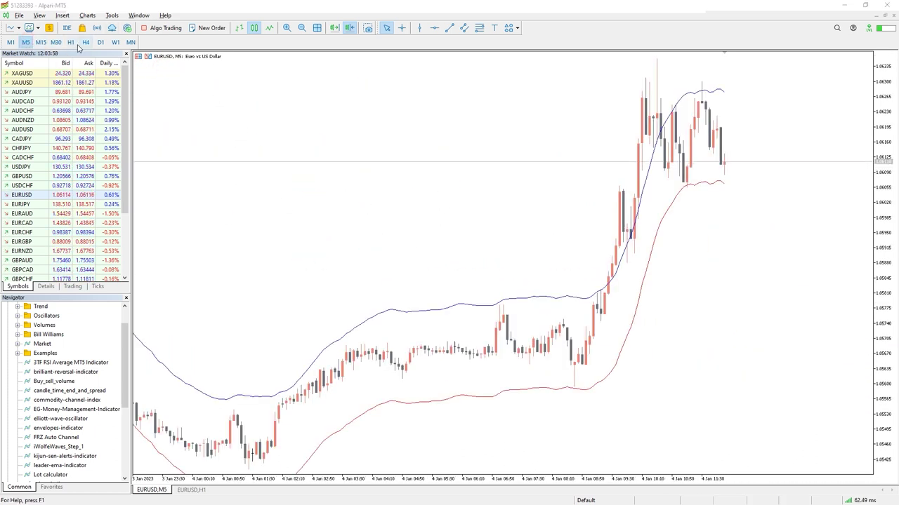
- Switch to H4, sketch an X and check mark, and drop Relative Strength Index onto the chart
{"action": "left_click", "coordinate": [70, 42]}
{"action": "left_click", "coordinate": [85, 42]}
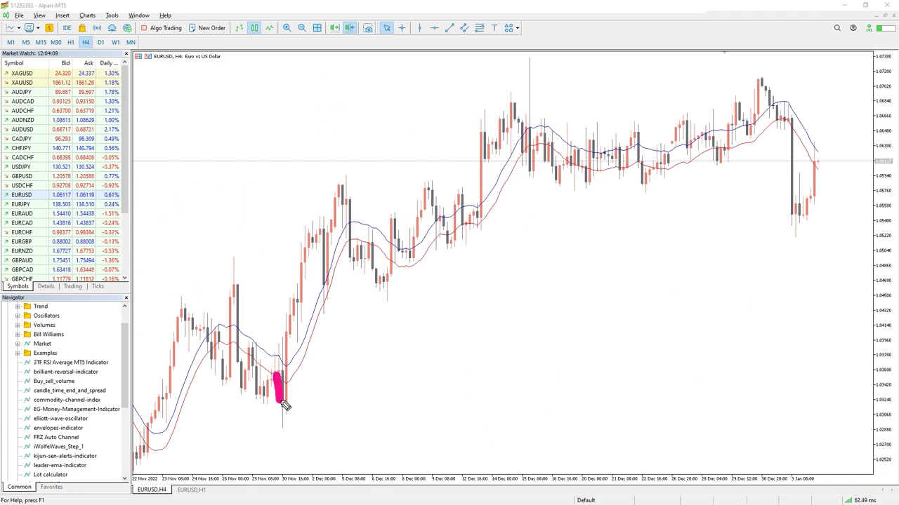
{"action": "left_click_drag", "start_coordinate": [333, 382], "coordinate": [308, 414]}
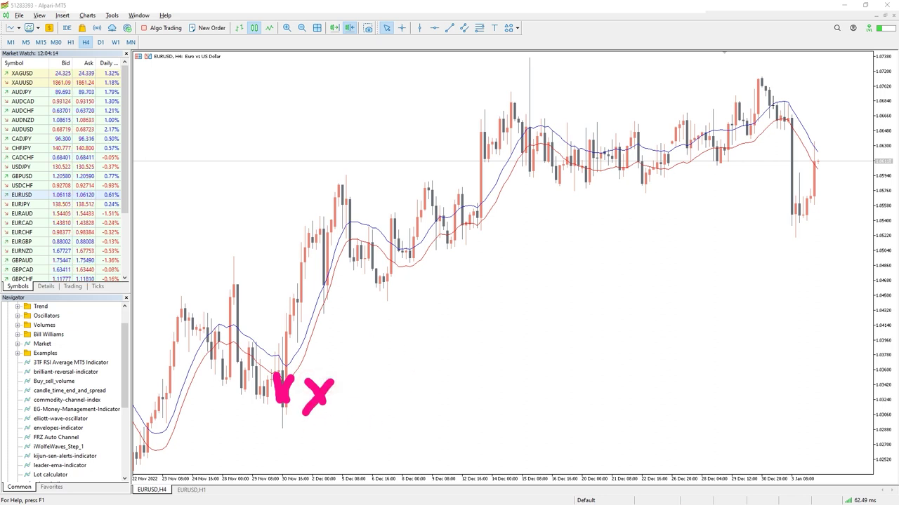
{"action": "left_click_drag", "start_coordinate": [287, 273], "coordinate": [306, 237]}
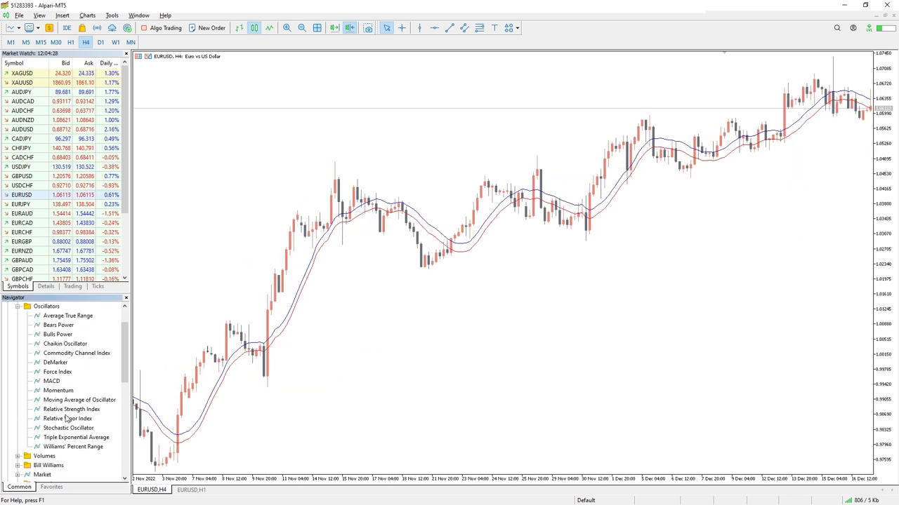
{"action": "left_click_drag", "start_coordinate": [67, 413], "coordinate": [94, 409]}
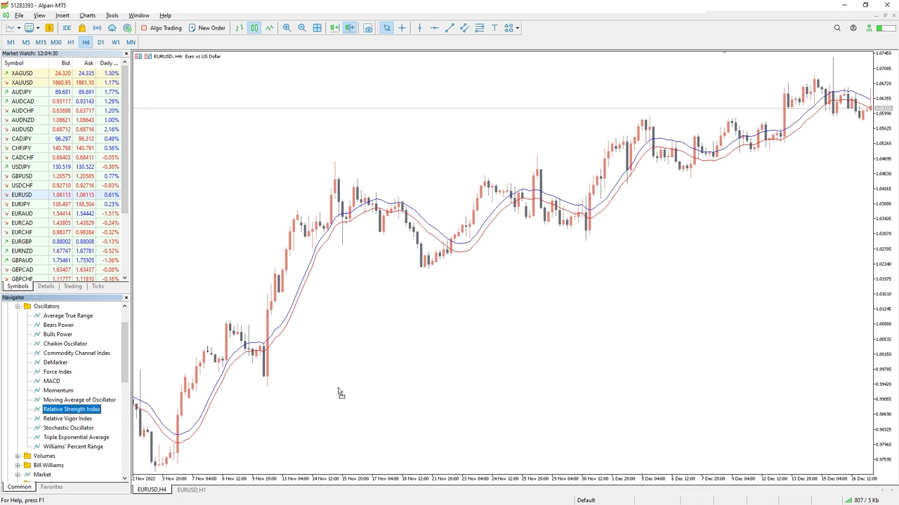
{"action": "left_click_drag", "start_coordinate": [338, 392], "coordinate": [339, 392]}
- Accept RSI with period 14 and scroll the H4 chart back to review it
{"action": "left_click", "coordinate": [463, 332]}
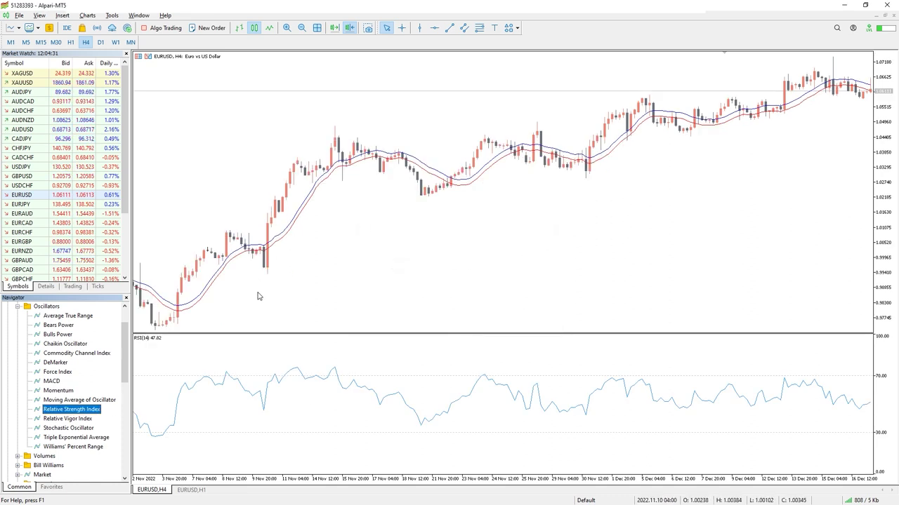
{"action": "scroll", "coordinate": [261, 329], "scroll_direction": "left", "scroll_amount": 15}
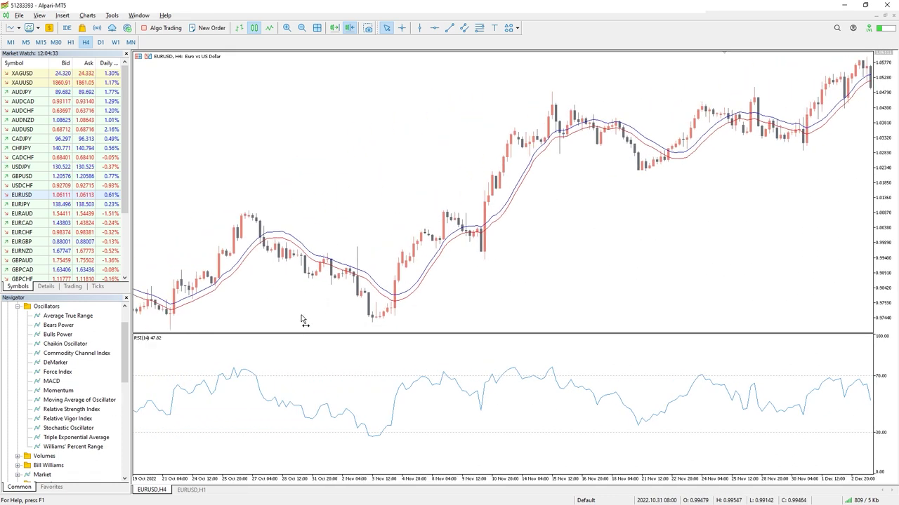
{"action": "scroll", "coordinate": [325, 303], "scroll_direction": "left", "scroll_amount": 15}
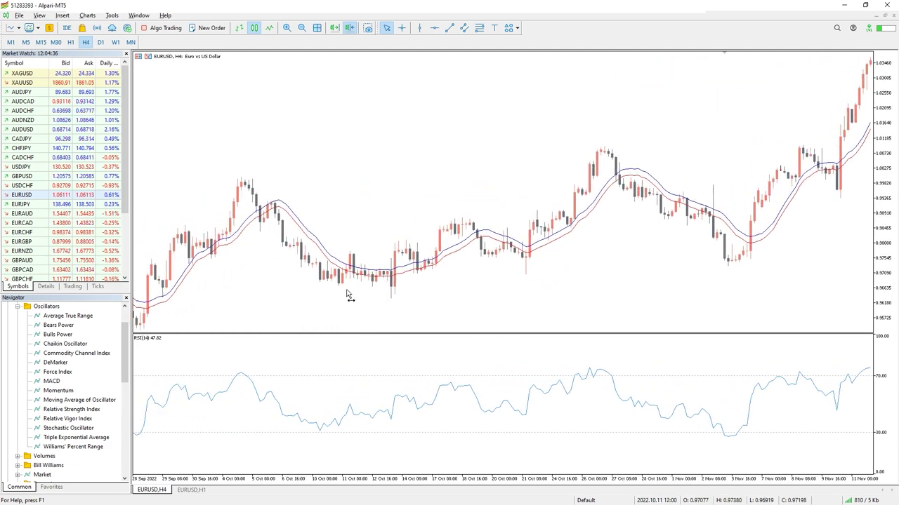
{"action": "scroll", "coordinate": [376, 281], "scroll_direction": "left", "scroll_amount": 15}
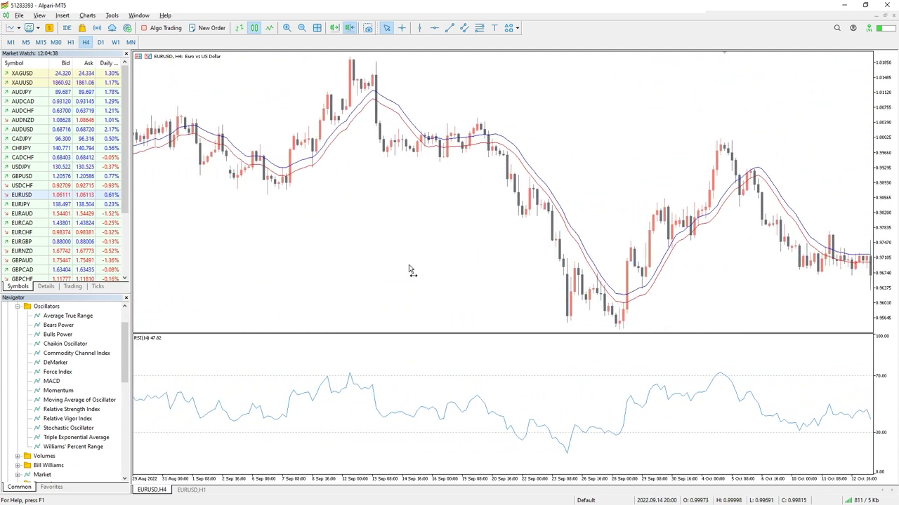
{"action": "scroll", "coordinate": [449, 258], "scroll_direction": "left", "scroll_amount": 15}
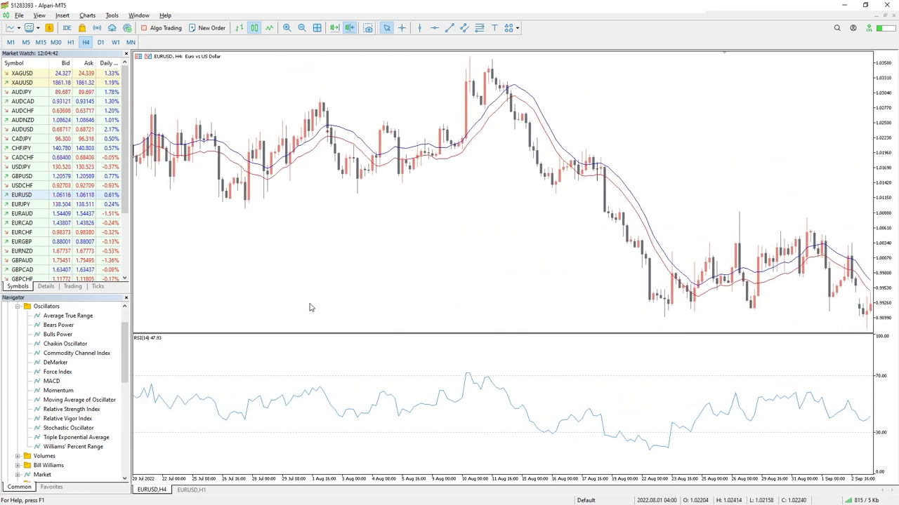
{"action": "scroll", "coordinate": [309, 307], "scroll_direction": "left", "scroll_amount": 15}
{"action": "scroll", "coordinate": [374, 288], "scroll_direction": "left", "scroll_amount": 15}
{"action": "scroll", "coordinate": [428, 259], "scroll_direction": "left", "scroll_amount": 10}
- From the indicator list (Ctrl+I), change envelopes-indicator's Period to 28 and Method to Exponential
{"action": "key", "text": "ctrl+i"}
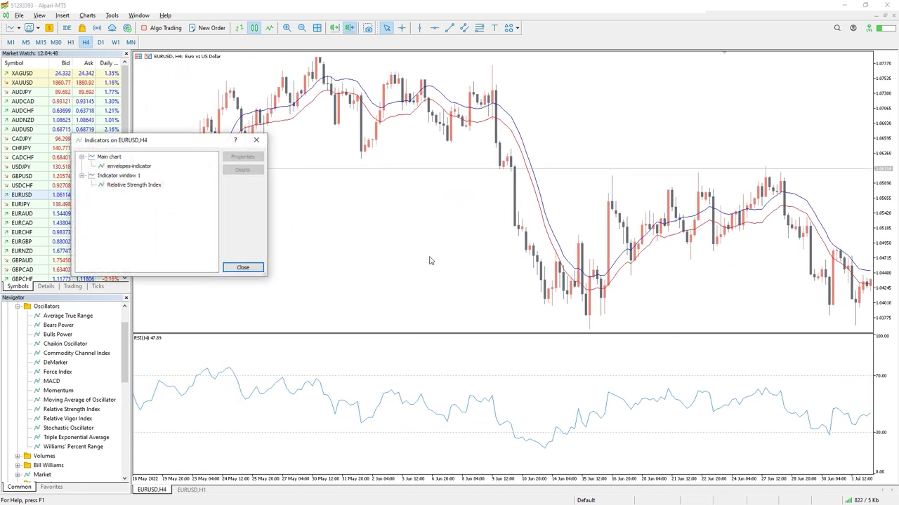
{"action": "double_click", "coordinate": [128, 166]}
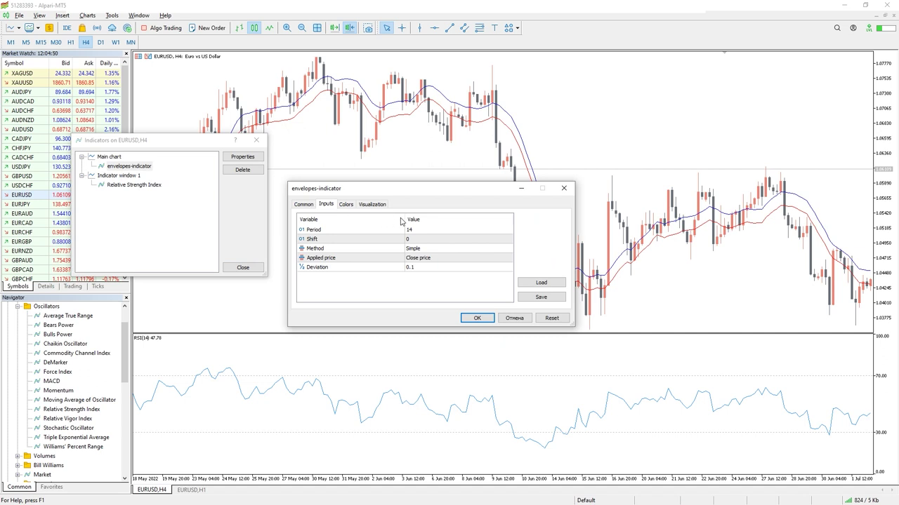
{"action": "left_click", "coordinate": [423, 230]}
{"action": "left_click", "coordinate": [414, 232]}
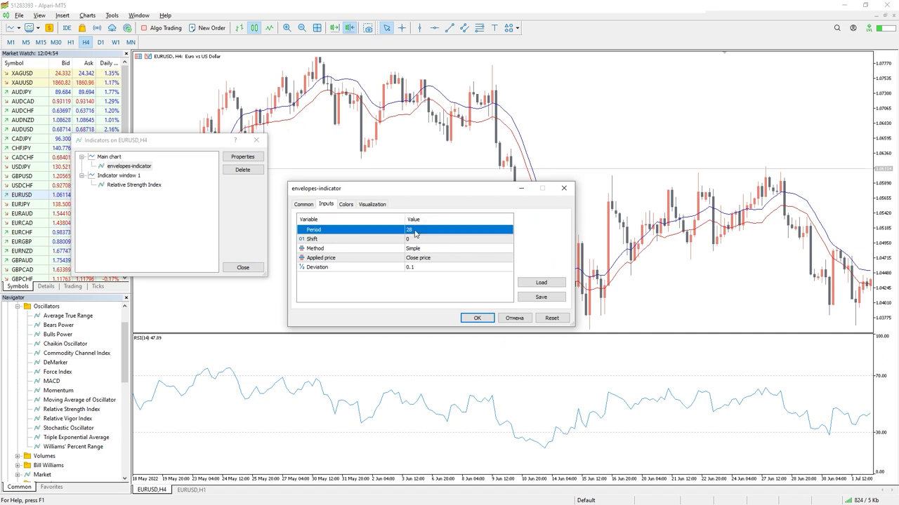
{"action": "left_click", "coordinate": [409, 240]}
{"action": "left_click", "coordinate": [412, 249]}
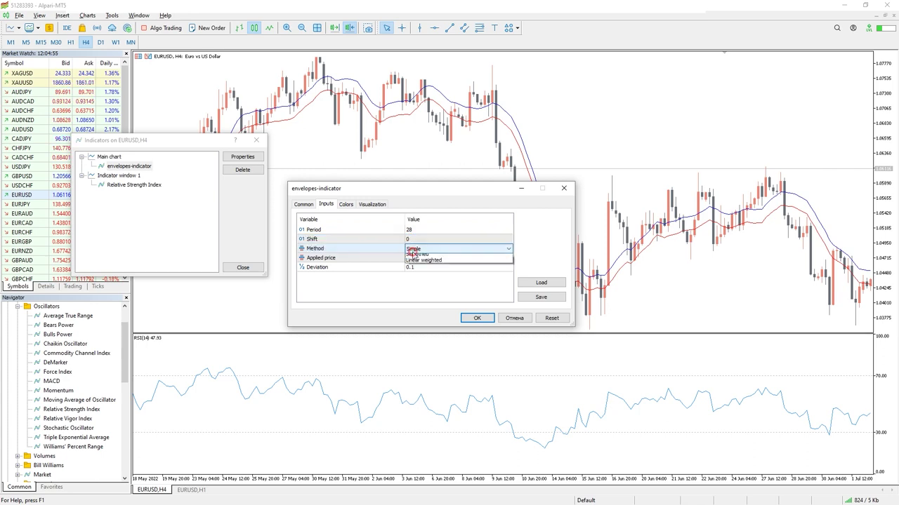
{"action": "left_click", "coordinate": [419, 264]}
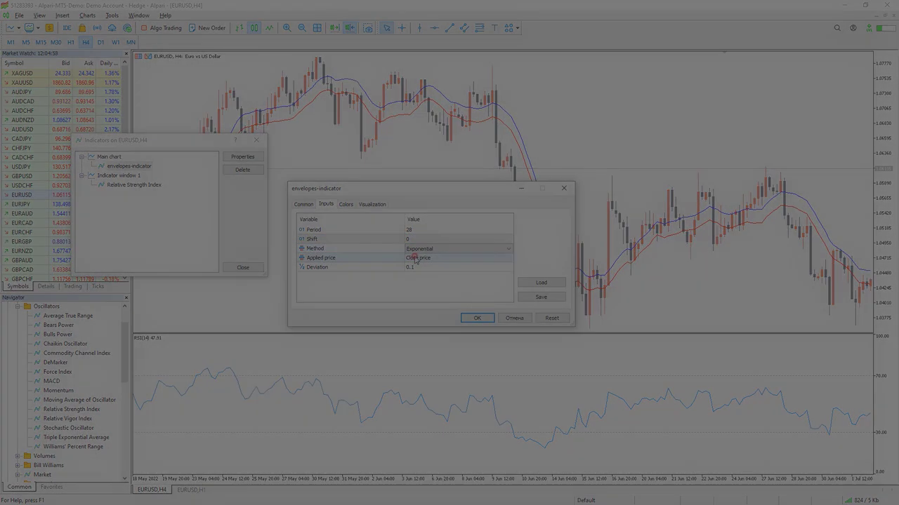